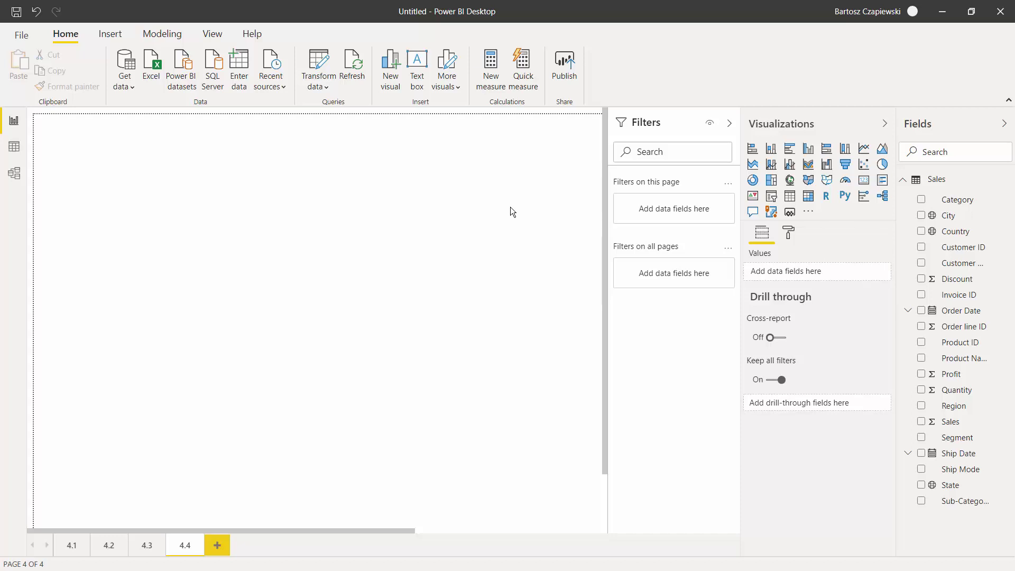
Resize the Visualizations pane divider to give the report canvas more room
drag(744, 233, 780, 235)
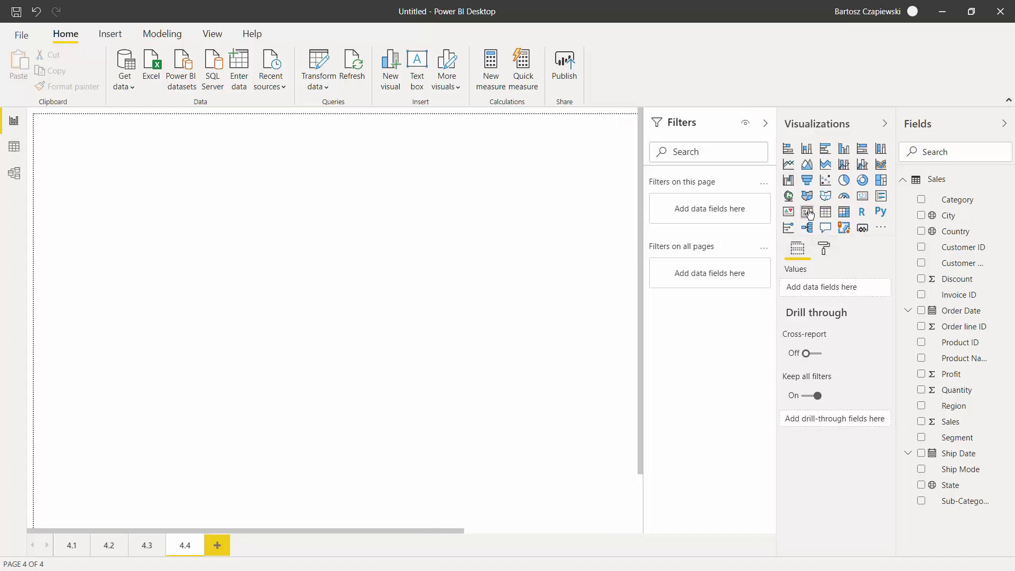
Add a map visual with Country, State and City as its location hierarchy
click(789, 197)
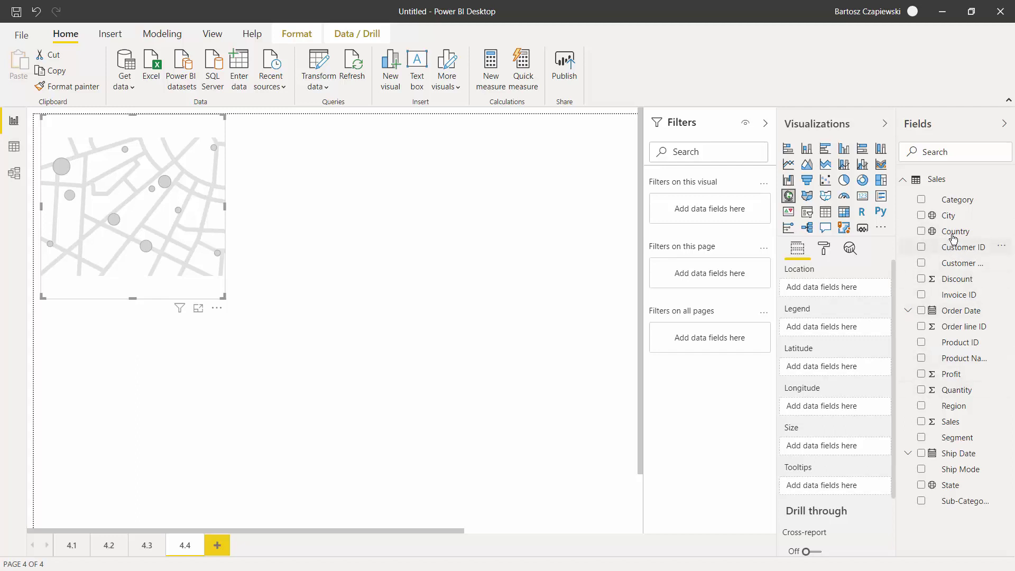
click(922, 232)
click(922, 485)
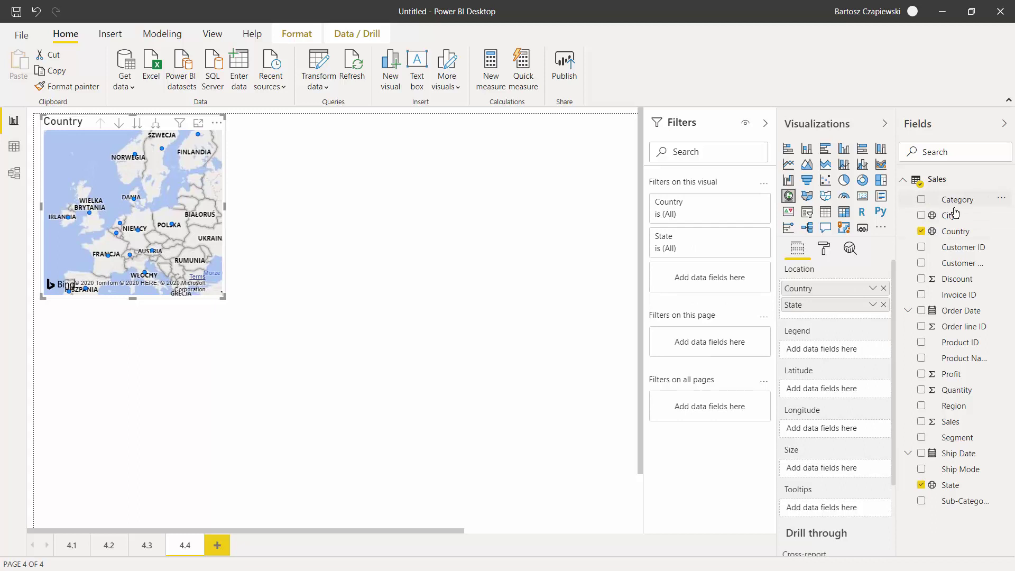
drag(949, 215, 841, 314)
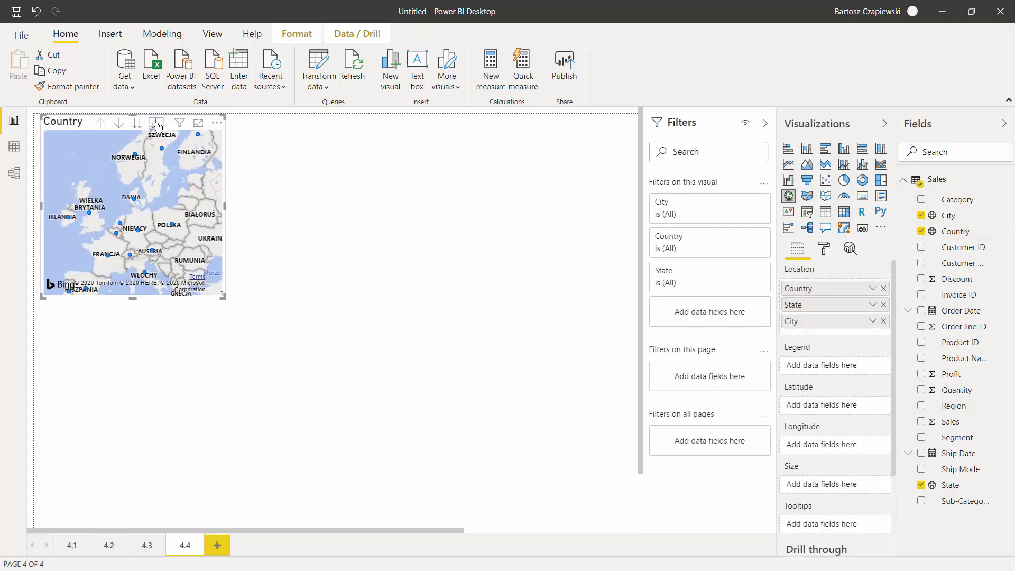
Expand the map two levels down to City and enlarge the visual on the page
click(156, 124)
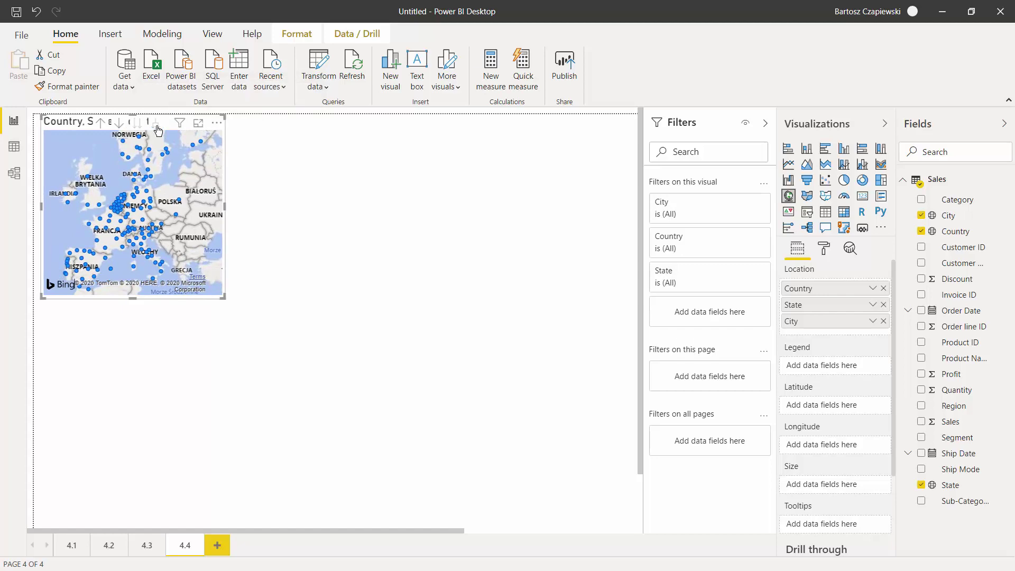
click(158, 131)
drag(224, 297, 340, 359)
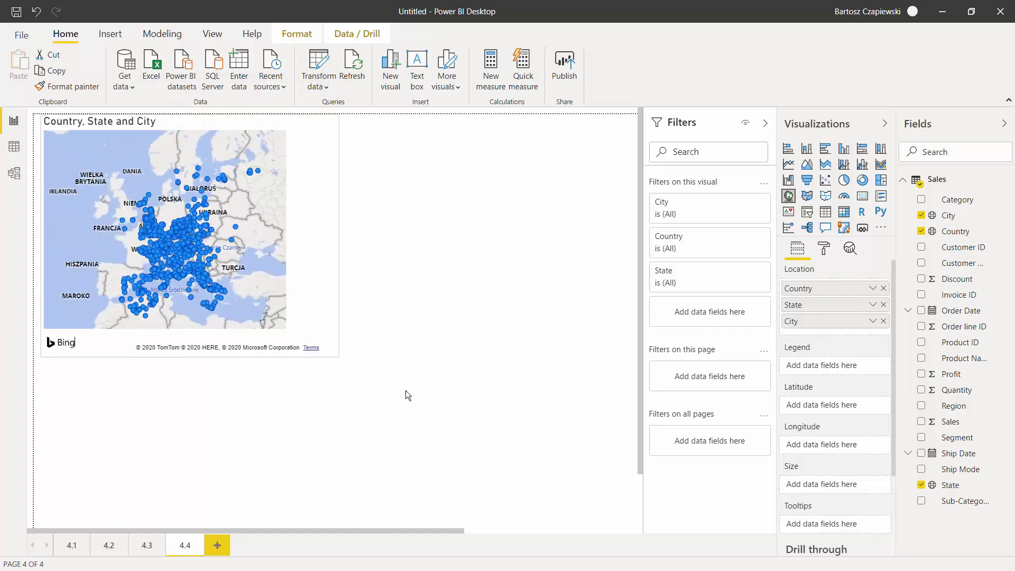
drag(406, 390, 456, 413)
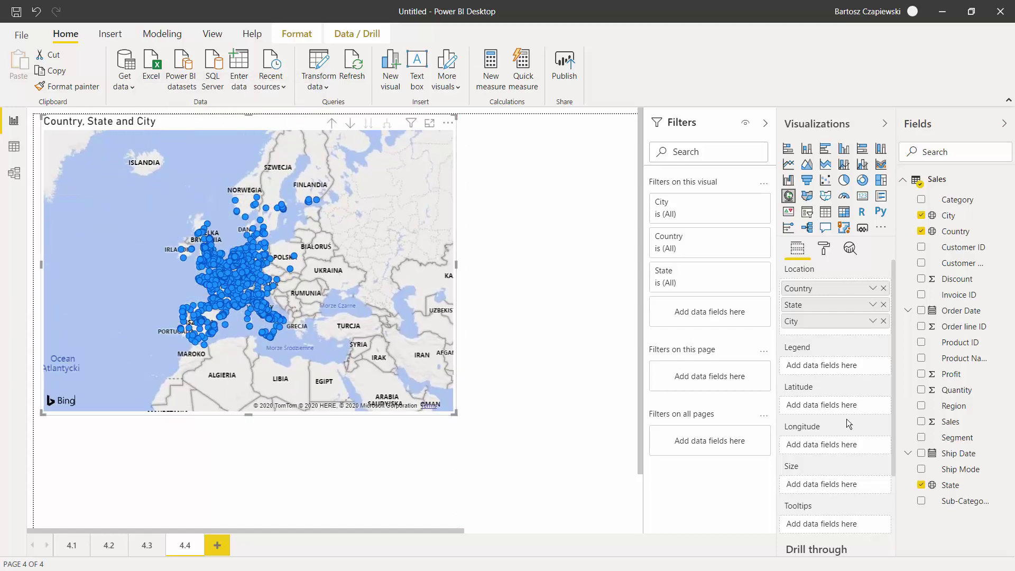
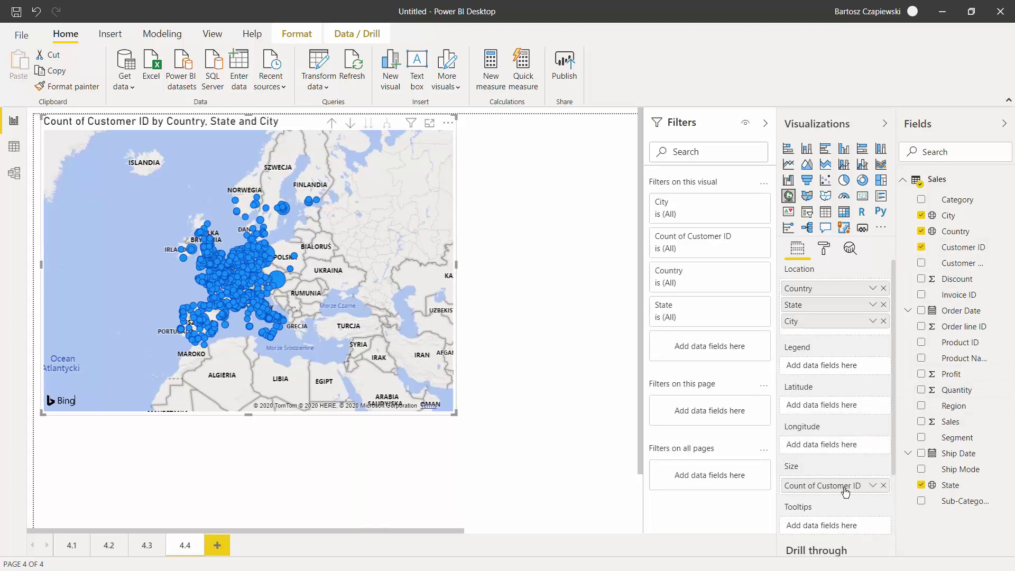
Change the Size well's Count of Customer ID to Count (Distinct)
click(873, 486)
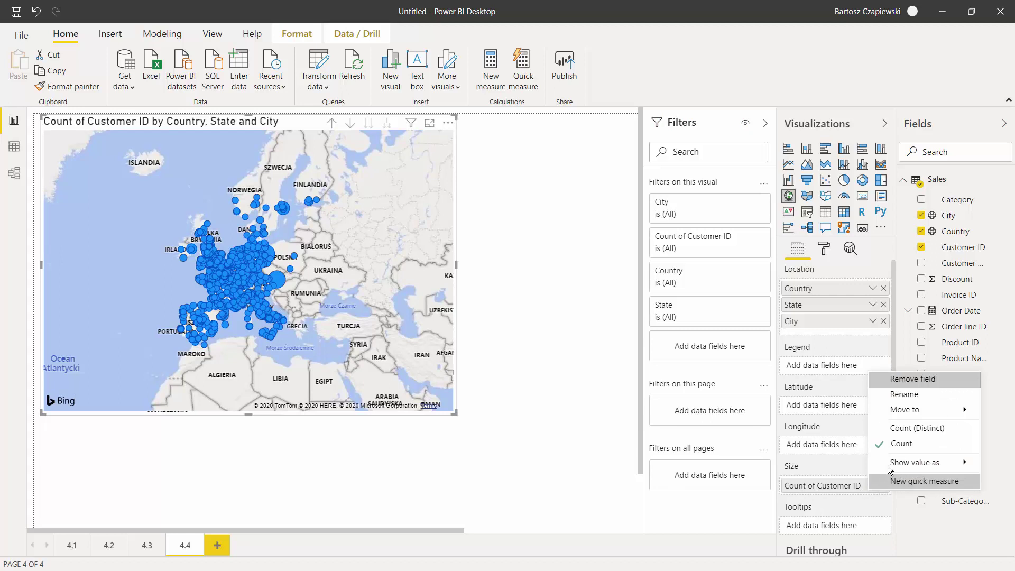
click(917, 429)
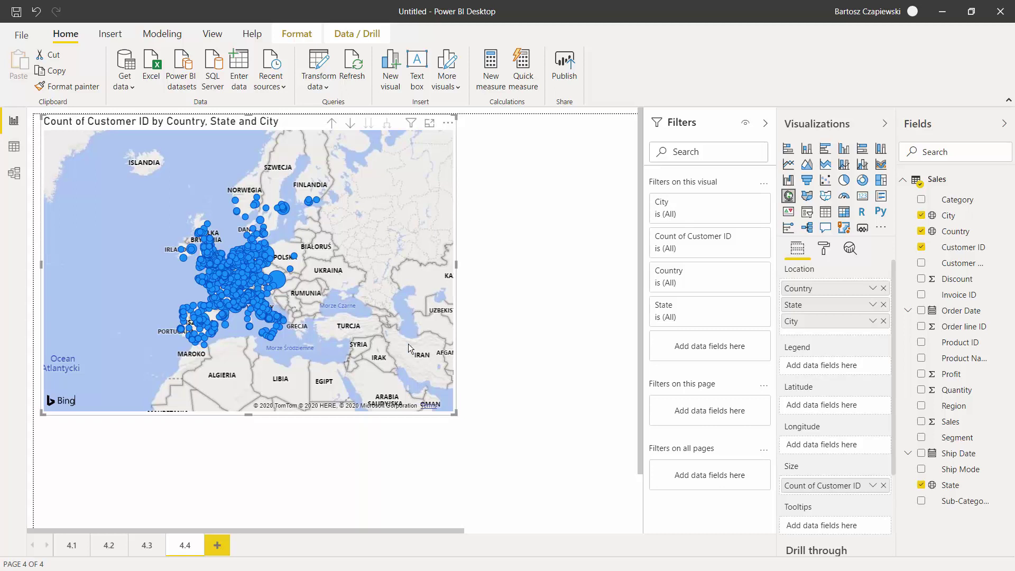
Enlarge the map, switch Heat map on in Format, and expand its settings
drag(474, 431, 503, 442)
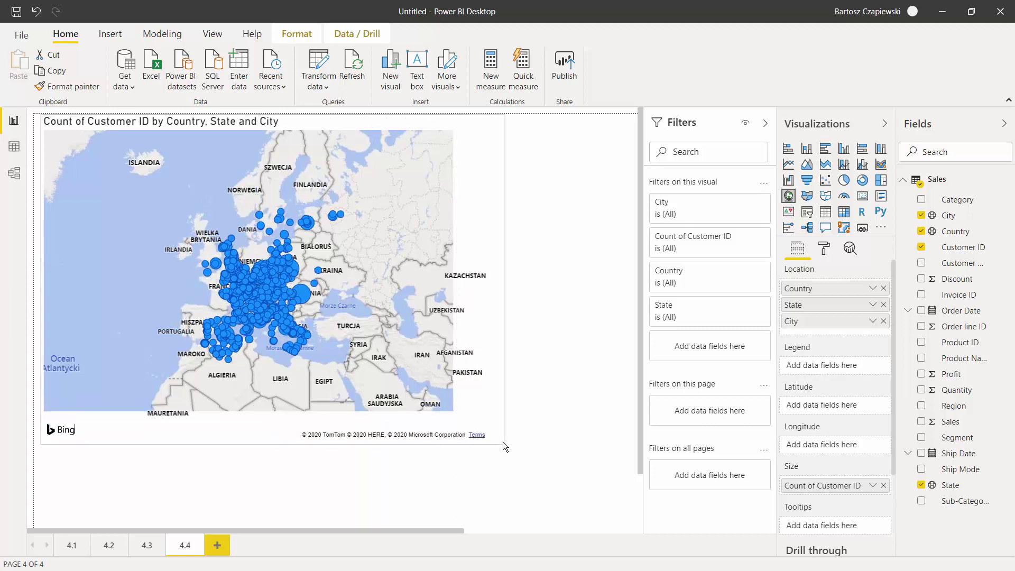
click(826, 249)
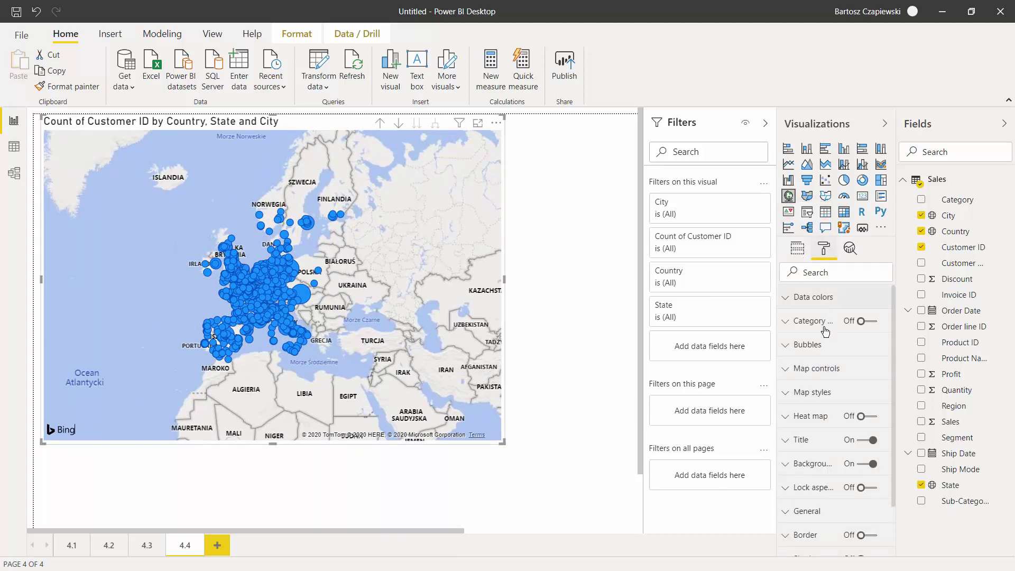
click(867, 416)
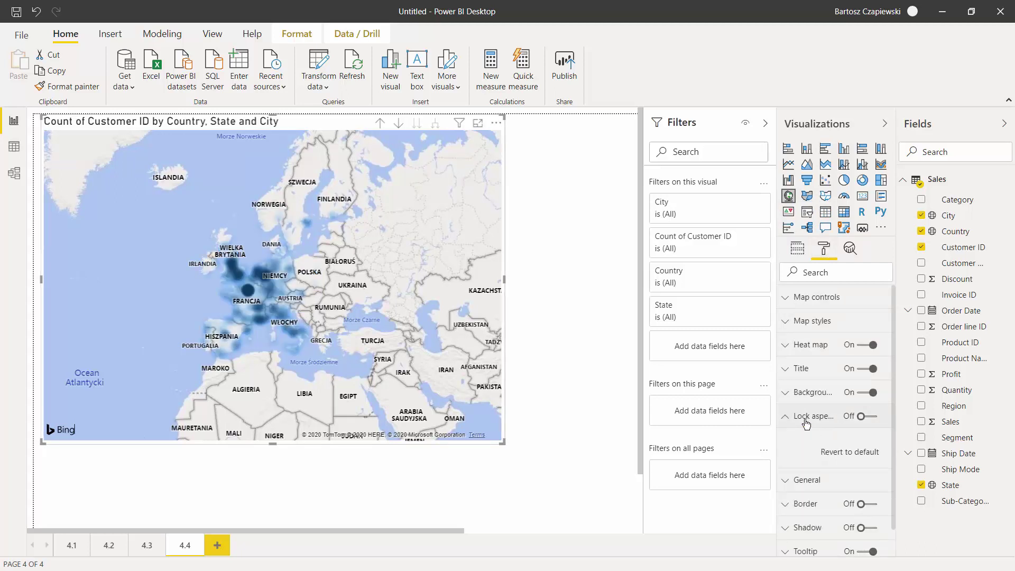
click(806, 421)
click(803, 346)
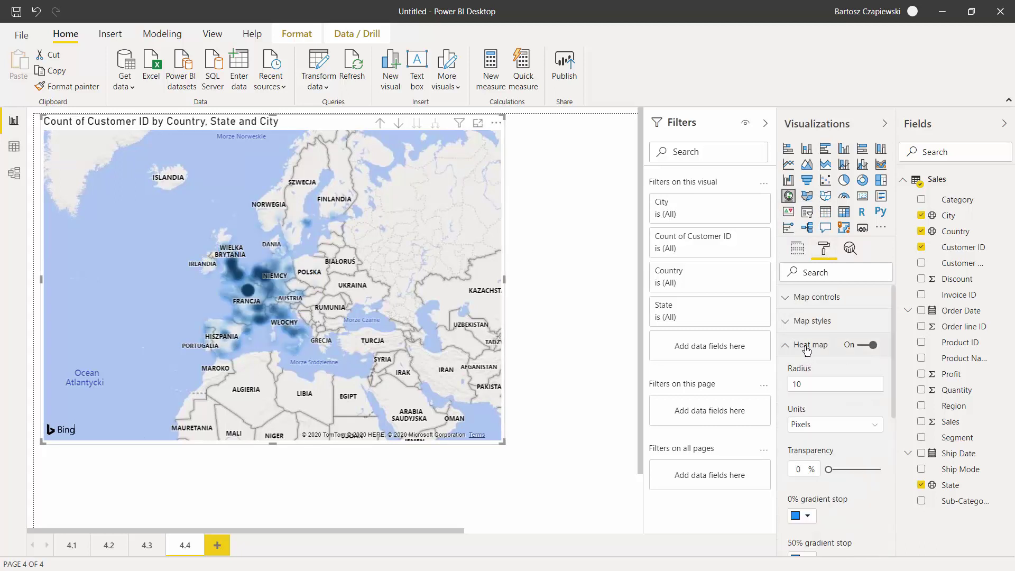
scroll(833, 364, down, 2)
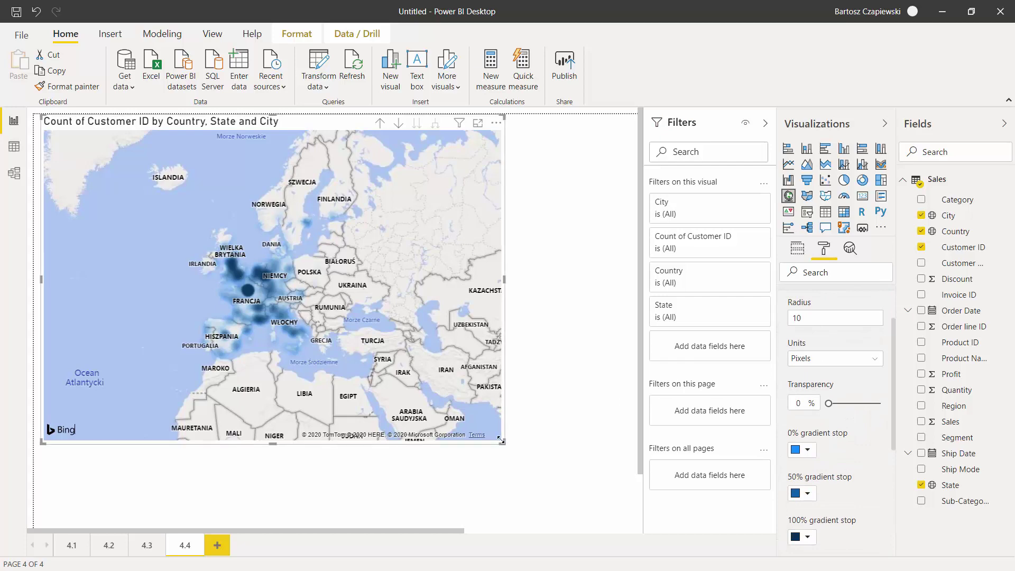
Enlarge the map further and set the heat map Radius to 20 Pixels
drag(504, 442, 553, 485)
scroll(370, 361, up, 2)
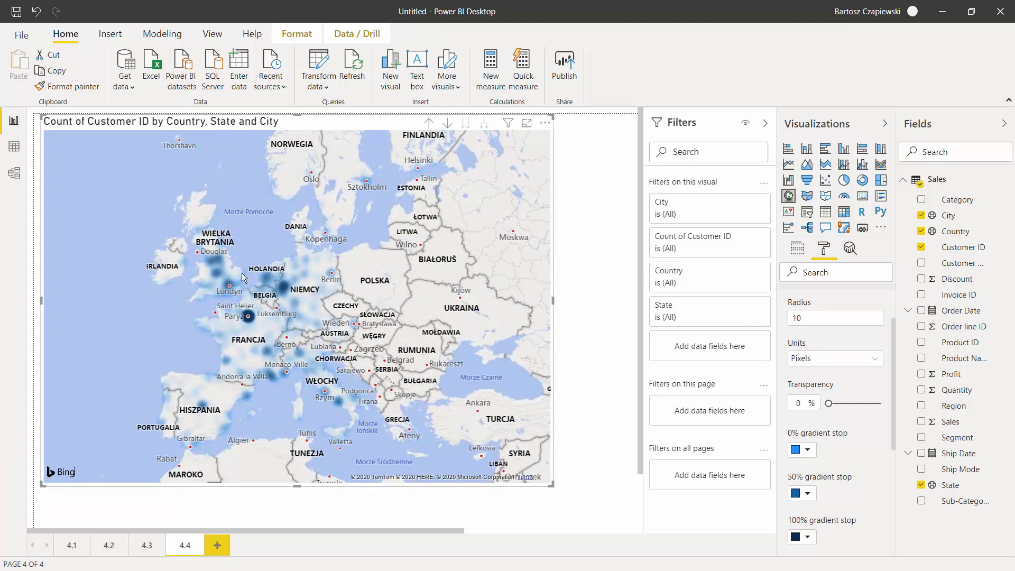
double_click(801, 317)
text(20)
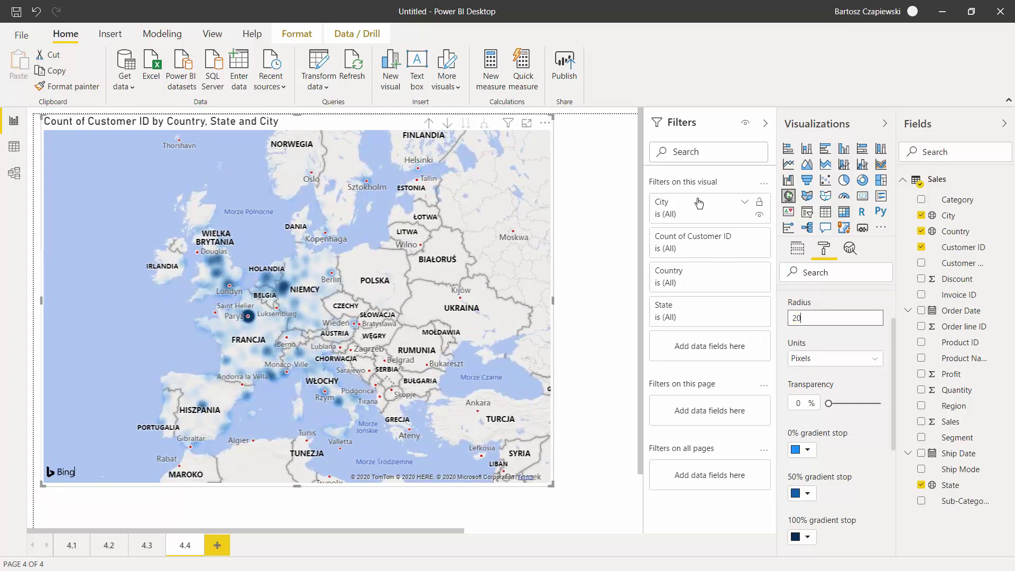
click(834, 358)
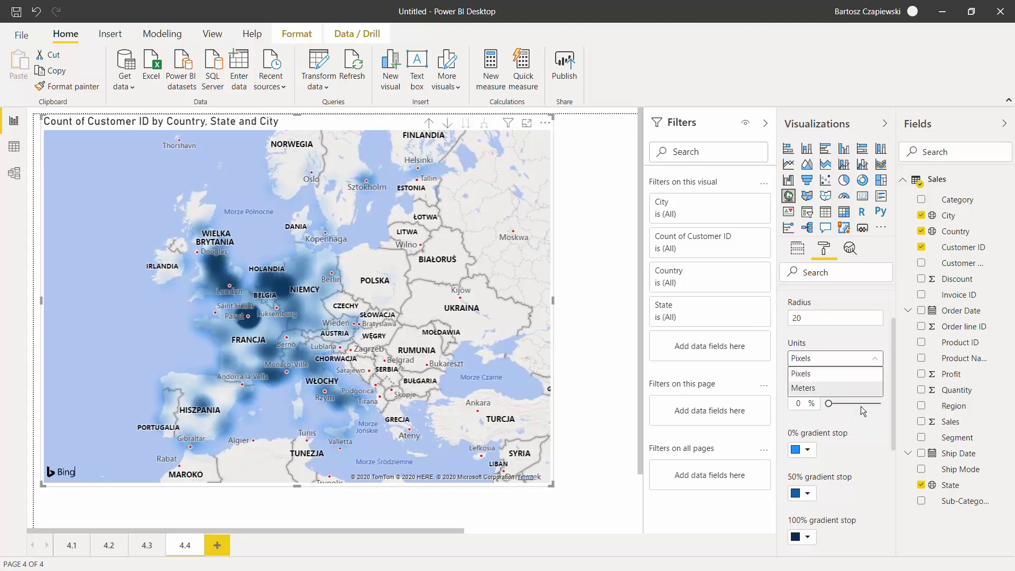
scroll(892, 429, down, 1)
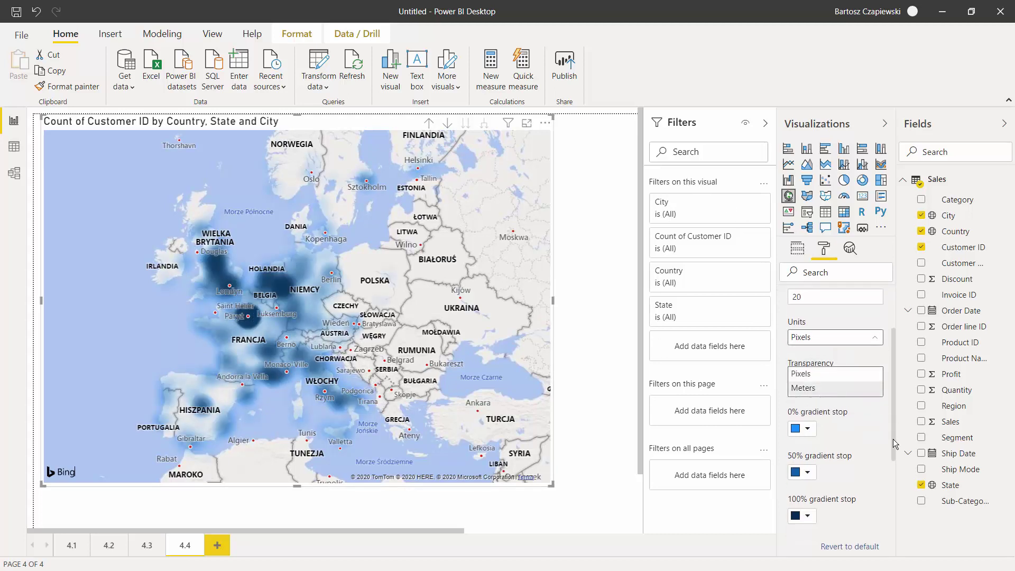
click(818, 373)
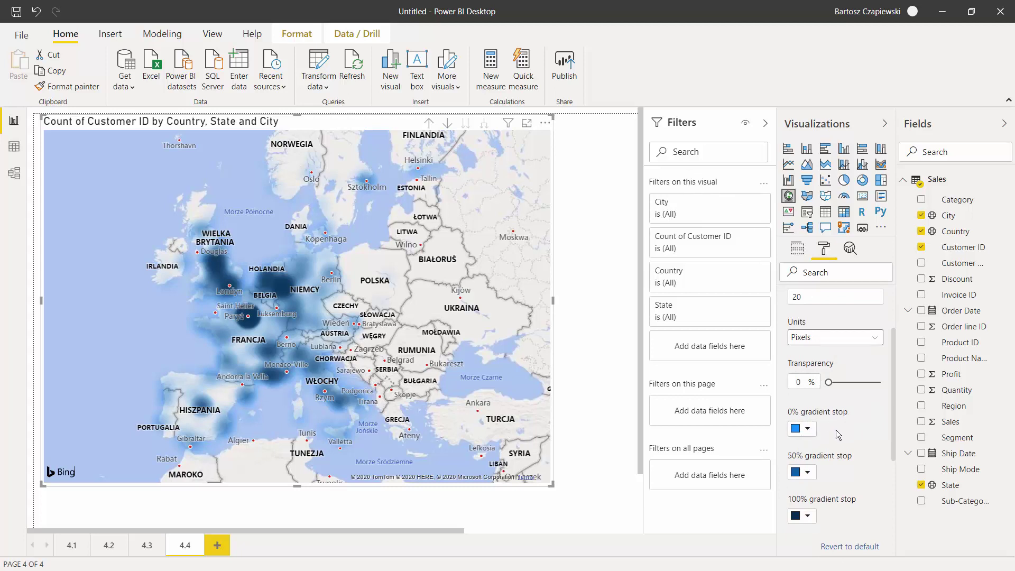
Set the heat map's 0% gradient stop colour to green
click(807, 429)
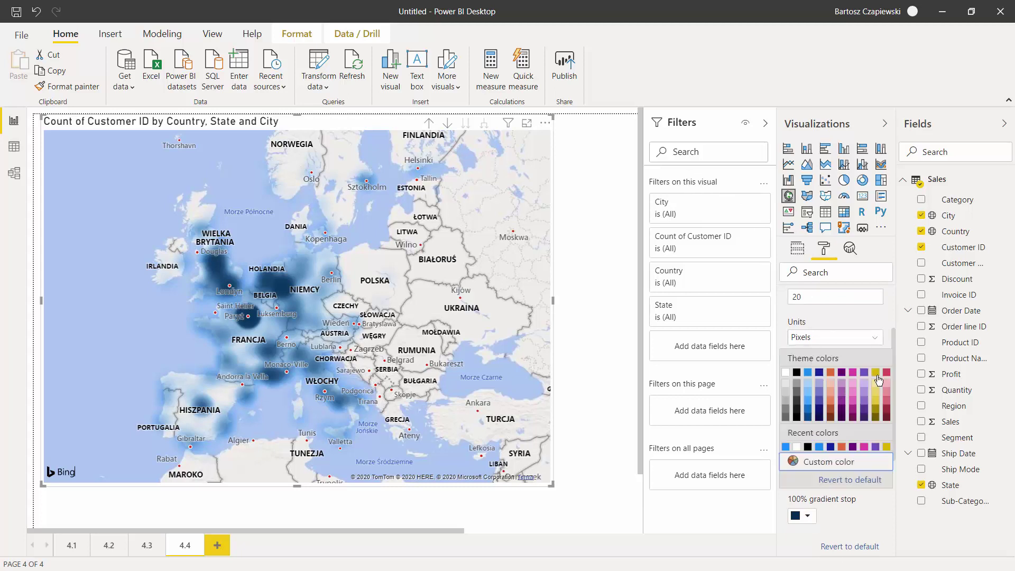
click(807, 457)
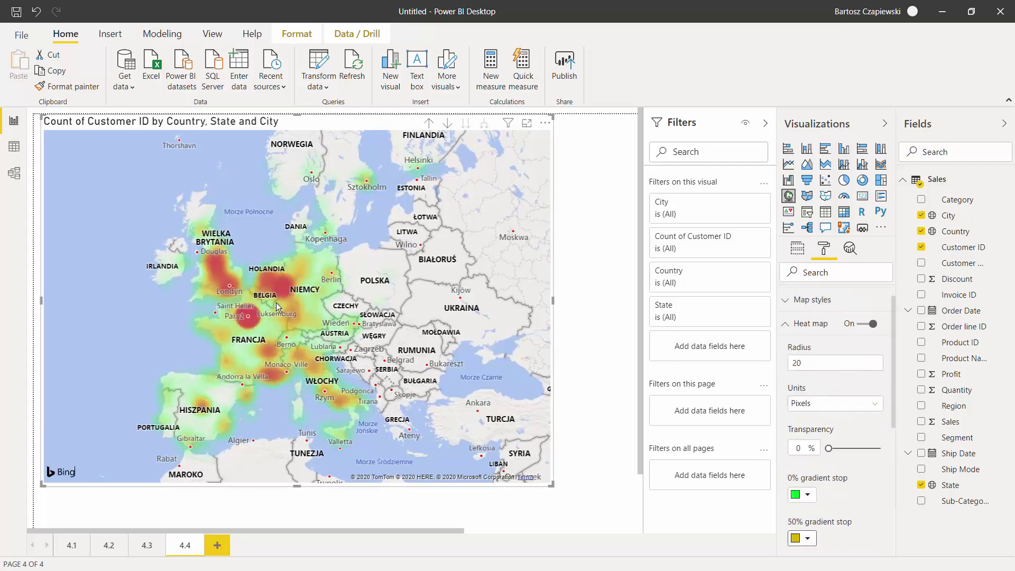
scroll(276, 302, up, 2)
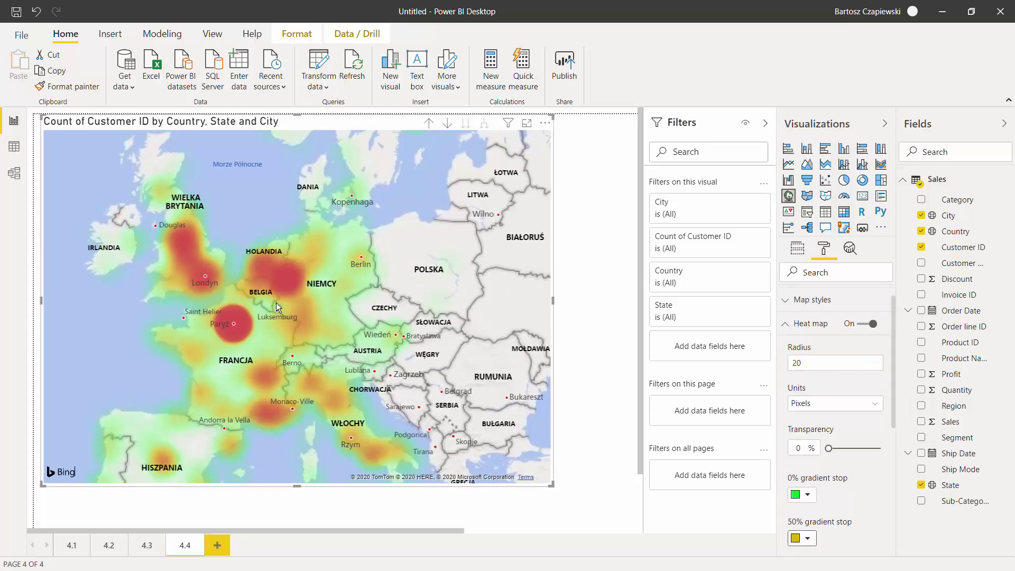
scroll(277, 303, up, 2)
scroll(276, 303, up, 2)
scroll(276, 302, up, 2)
scroll(277, 302, down, 2)
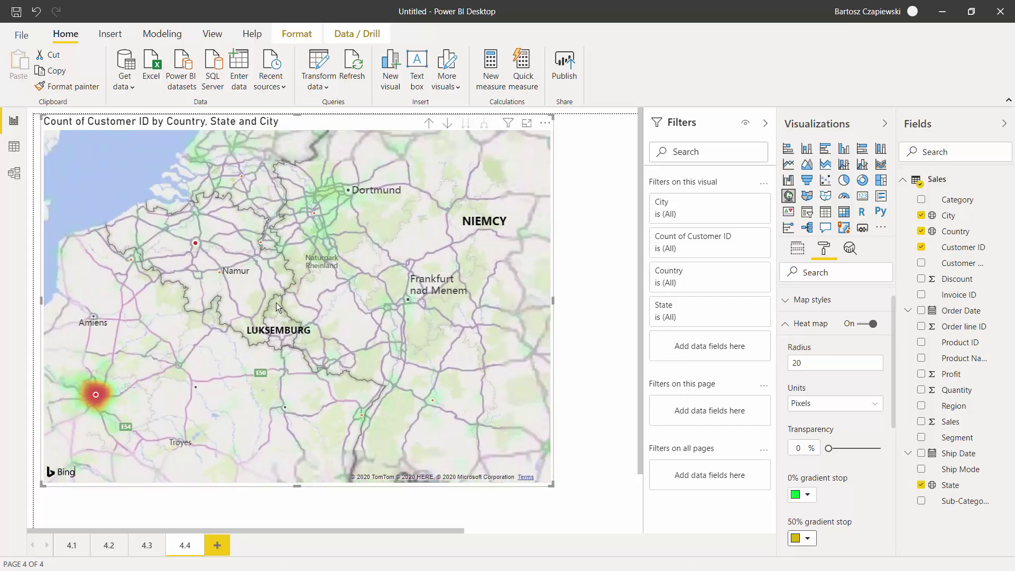
scroll(276, 302, down, 2)
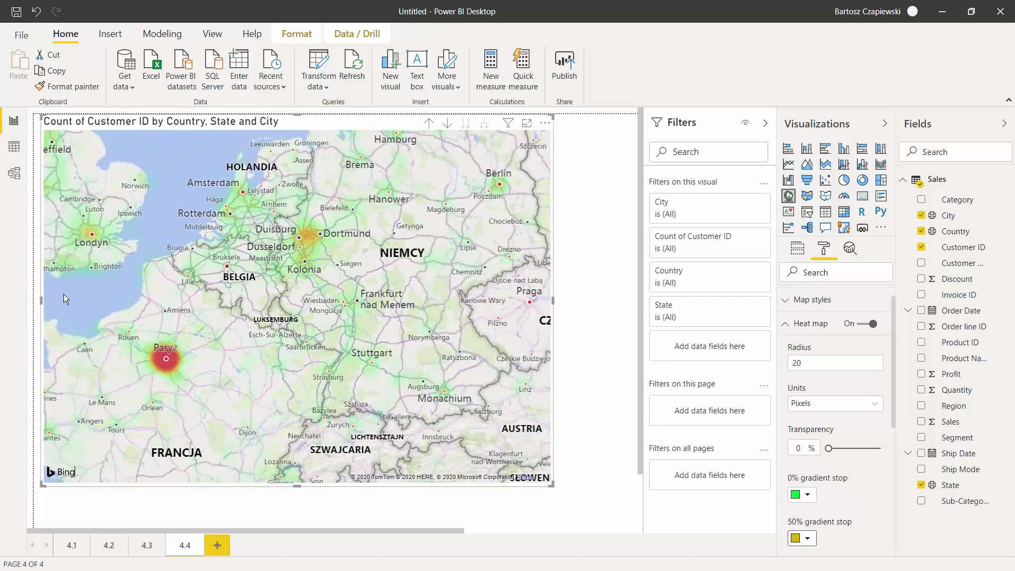